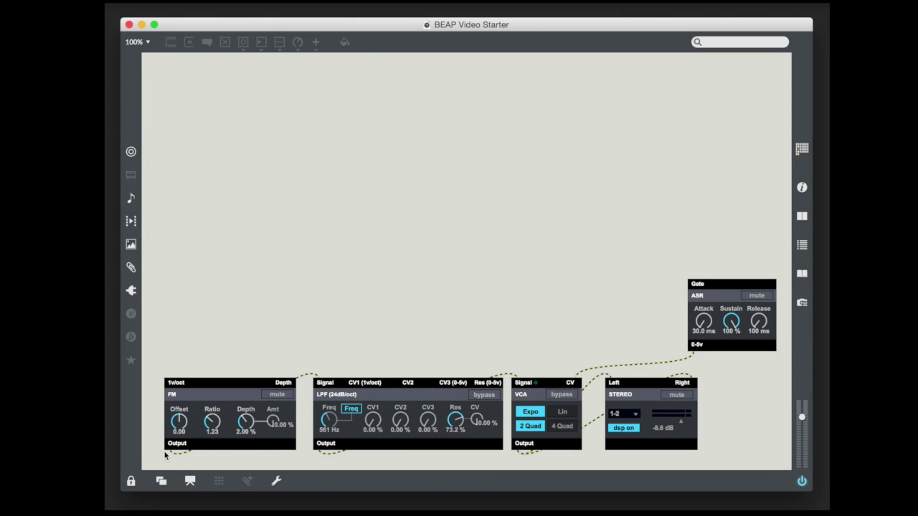
- Unlock the BEAP Video Starter patcher with the padlock in the bottom toolbar
click(131, 482)
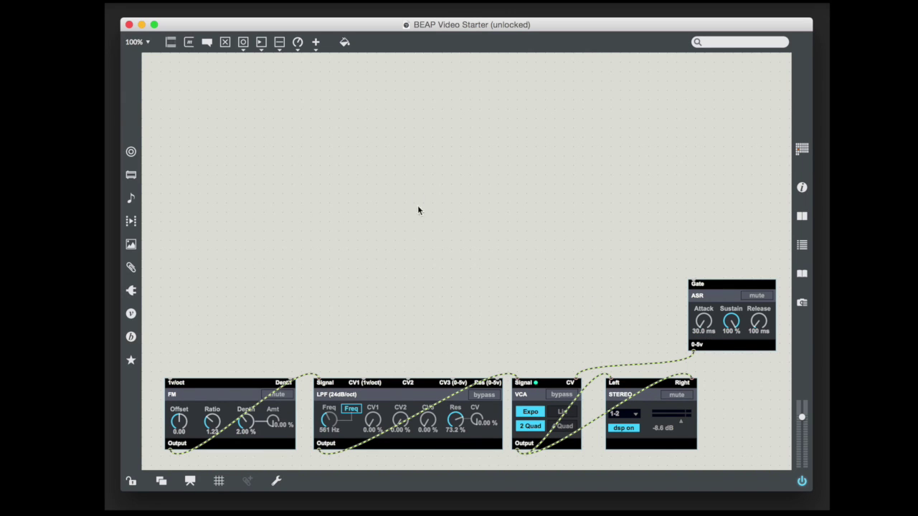
- Place a Sequencer module from the BEAP browser and patch its CV into the FM's 1v/oct input
click(130, 338)
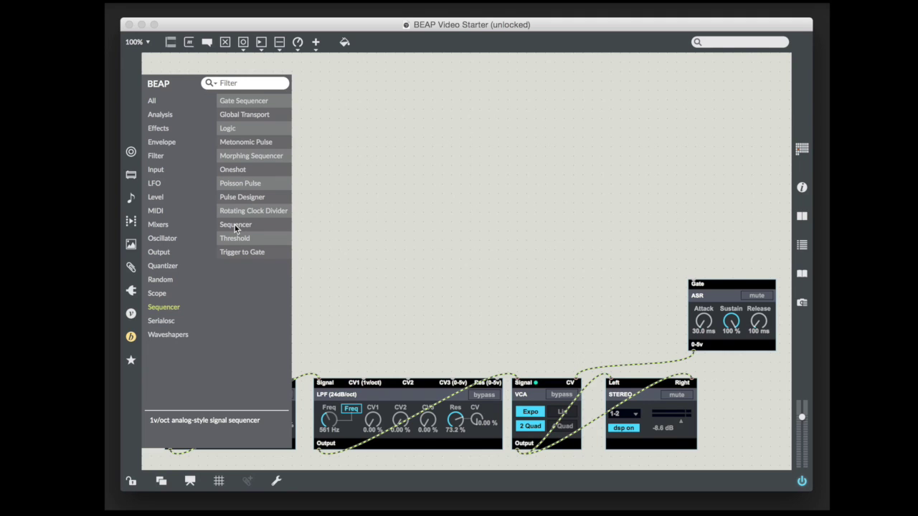
click(235, 227)
drag(235, 228, 187, 212)
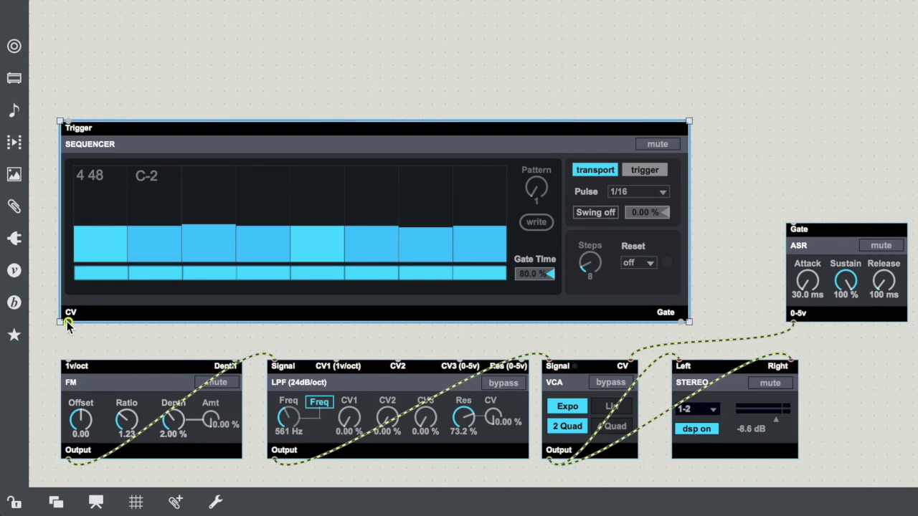
drag(69, 325, 69, 362)
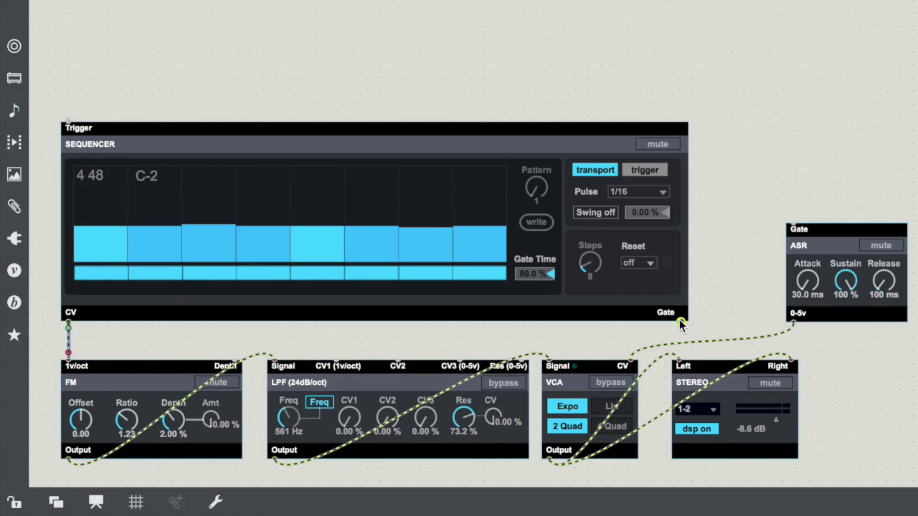
- Patch the Sequencer's Gate outlet into the ASR envelope's Gate inlet
drag(681, 322, 794, 227)
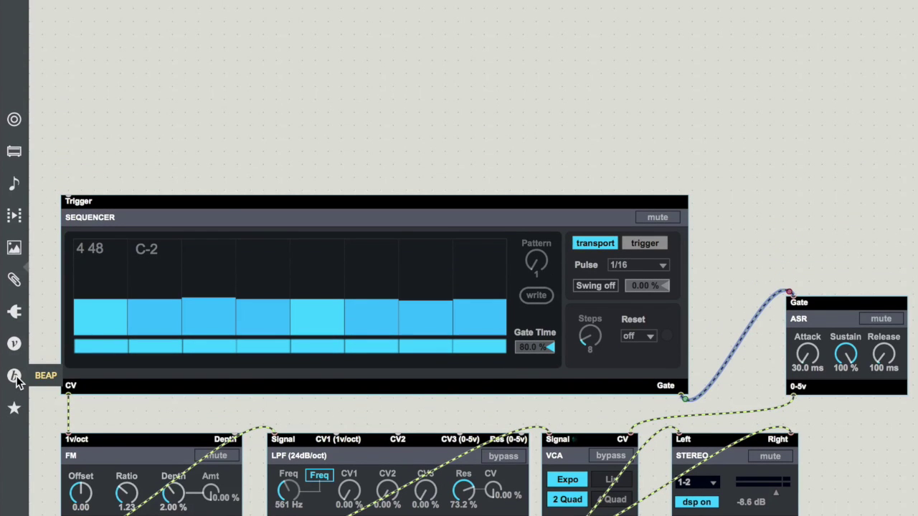
- Add a Global Transport module at 80 bpm and try its On/Off toggle
click(16, 377)
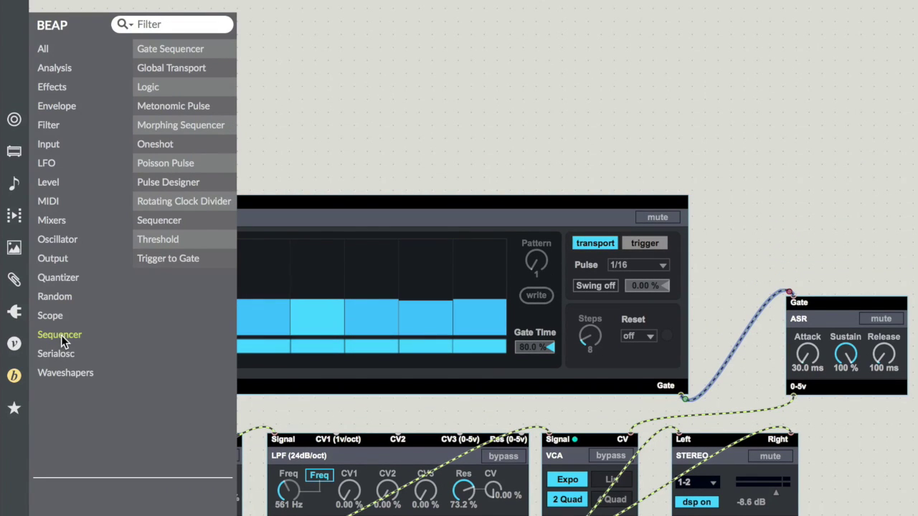
click(165, 68)
drag(178, 72, 774, 31)
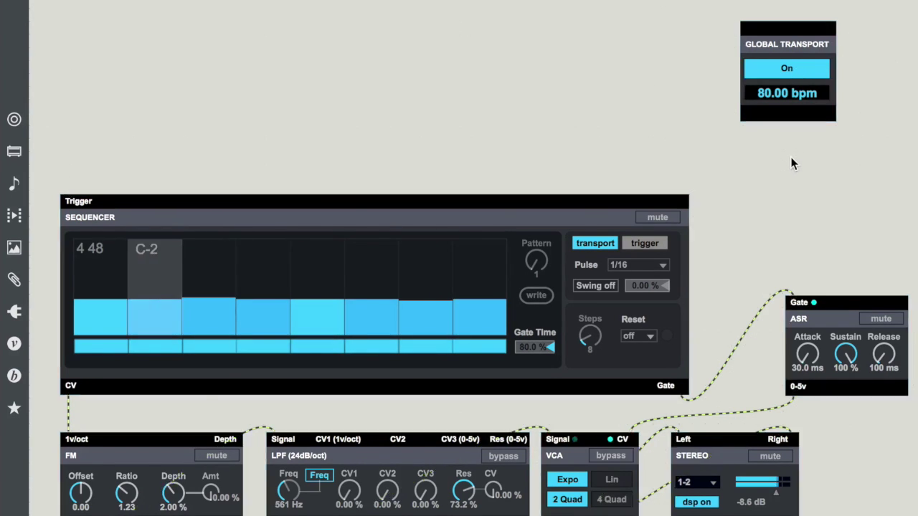
click(785, 72)
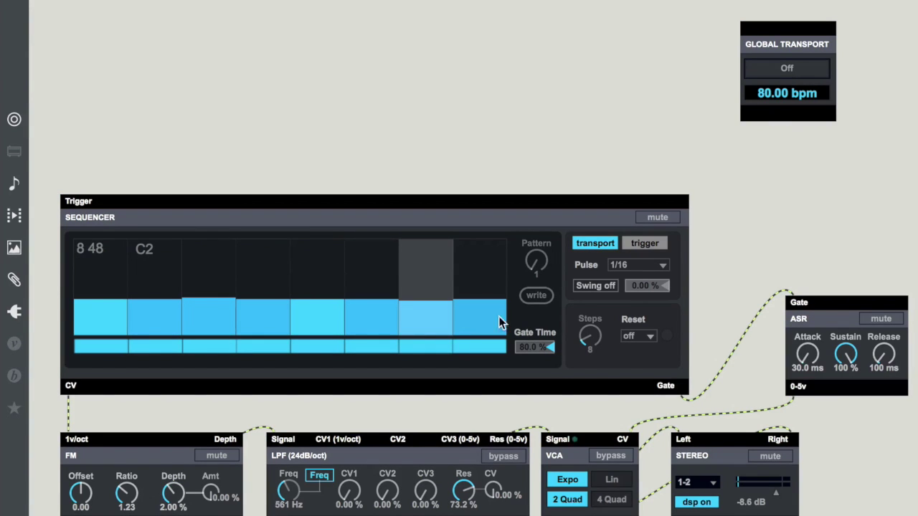
click(787, 72)
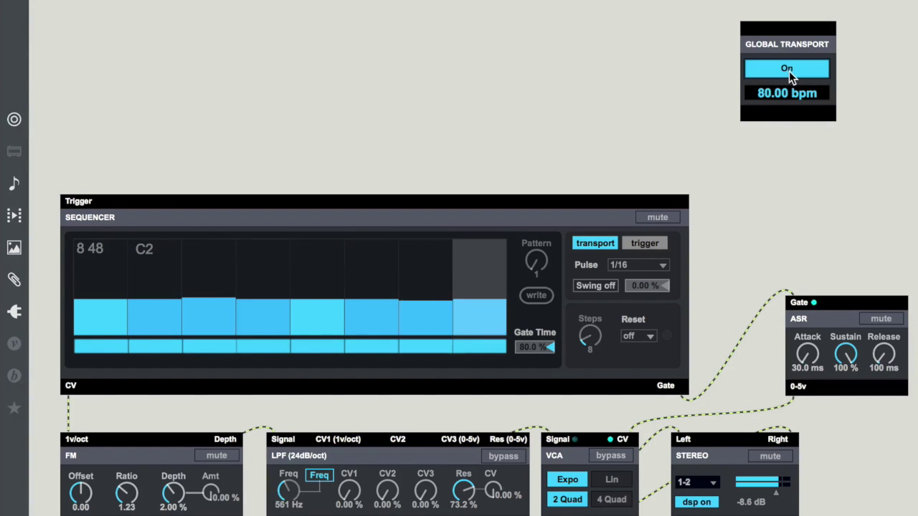
click(789, 71)
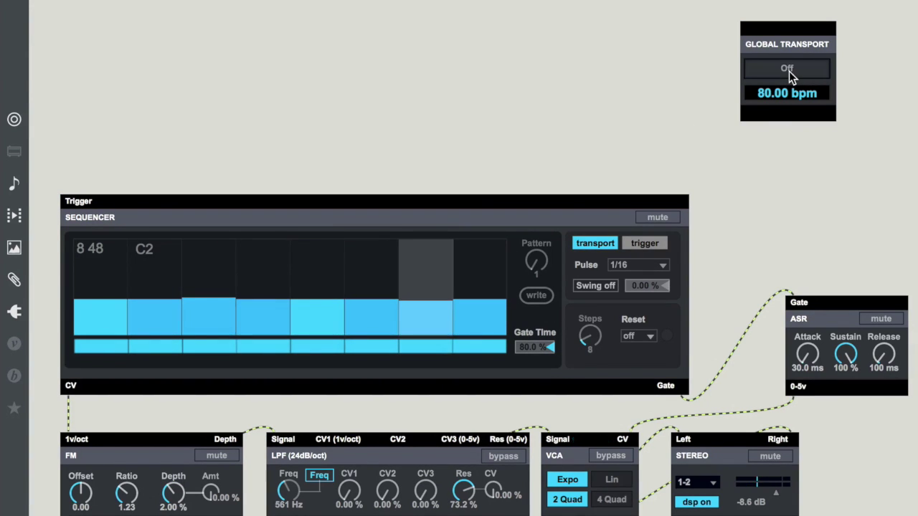
- Move the Global Transport above the ASR module and switch it on
key(ctrl+e)
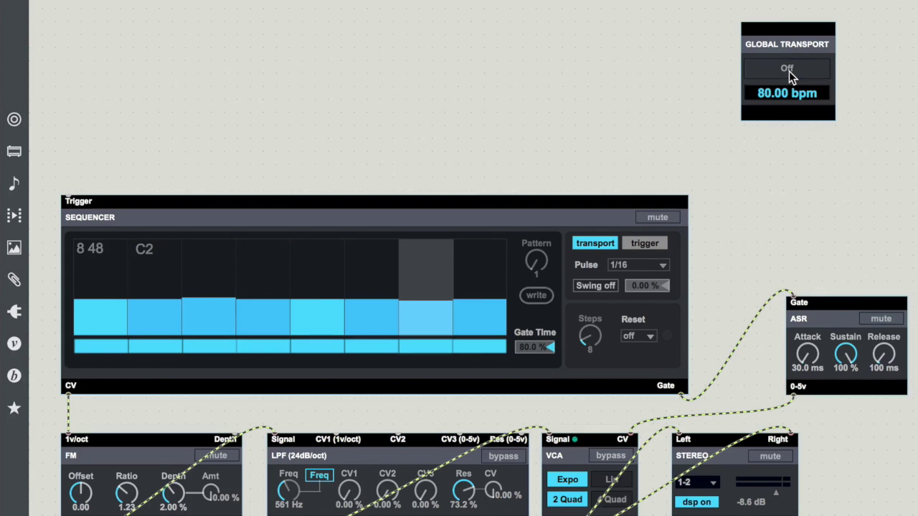
drag(788, 29, 848, 155)
key(ctrl+e)
click(856, 193)
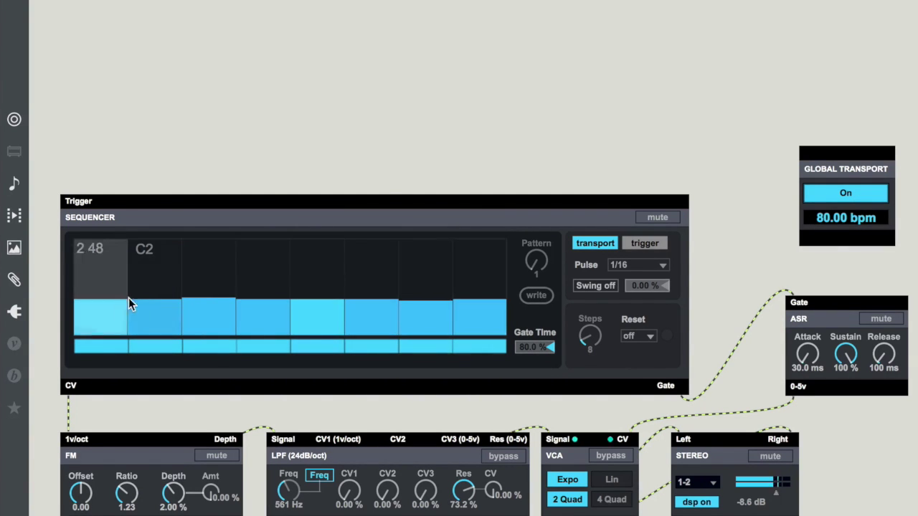
- Reshape step 1's pitch and switch off the gates on steps 2, 4, 6 and 7
mouse_move(128, 301)
mouse_down()
mouse_move(163, 271)
mouse_move(210, 256)
mouse_move(237, 322)
mouse_move(305, 271)
mouse_move(354, 328)
mouse_move(447, 260)
mouse_move(506, 301)
mouse_up()
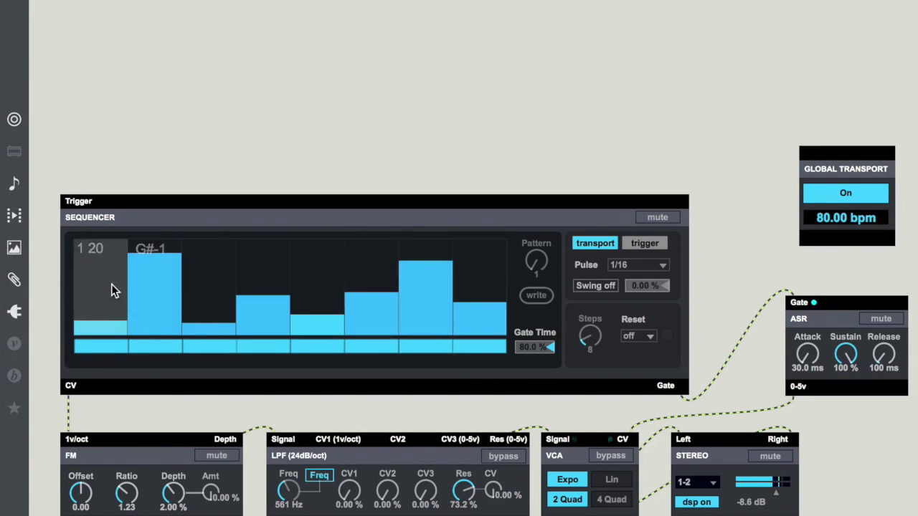
mouse_move(111, 284)
mouse_down()
mouse_move(236, 334)
mouse_move(446, 254)
mouse_move(472, 262)
mouse_up()
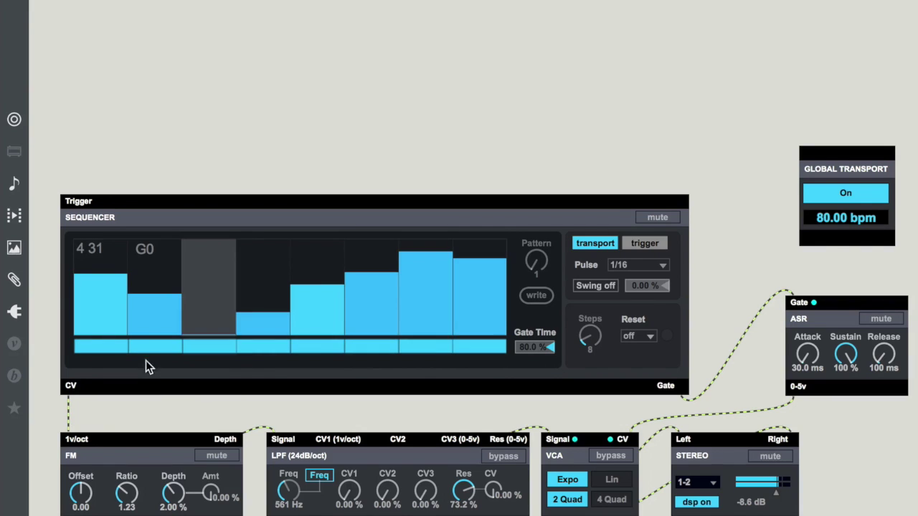
click(158, 346)
click(261, 345)
click(367, 346)
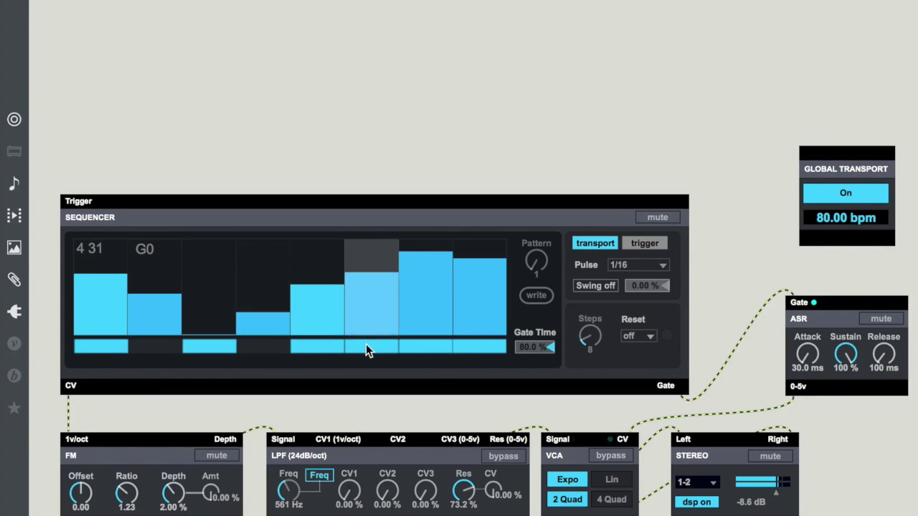
click(416, 350)
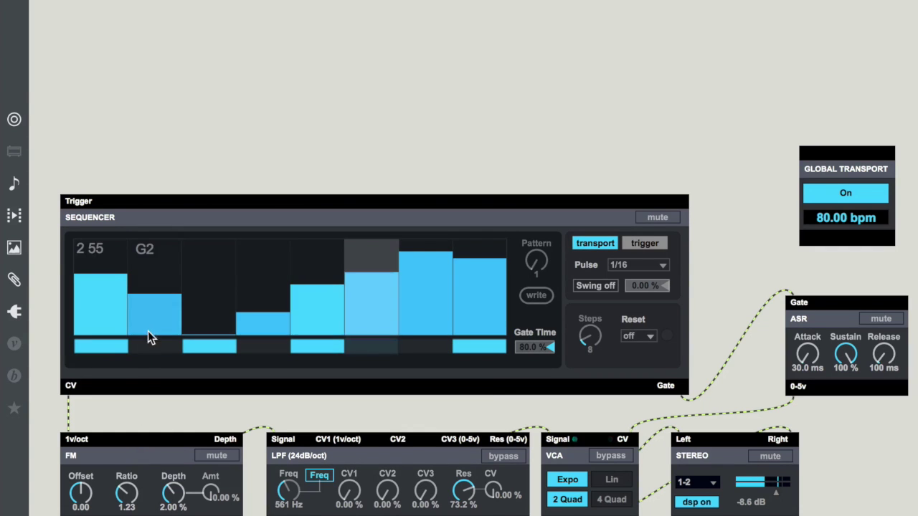
- Re-enable gates 2, 4, 6 and 7 and sweep the bars into a rise-and-fall contour
click(150, 349)
click(267, 342)
click(372, 345)
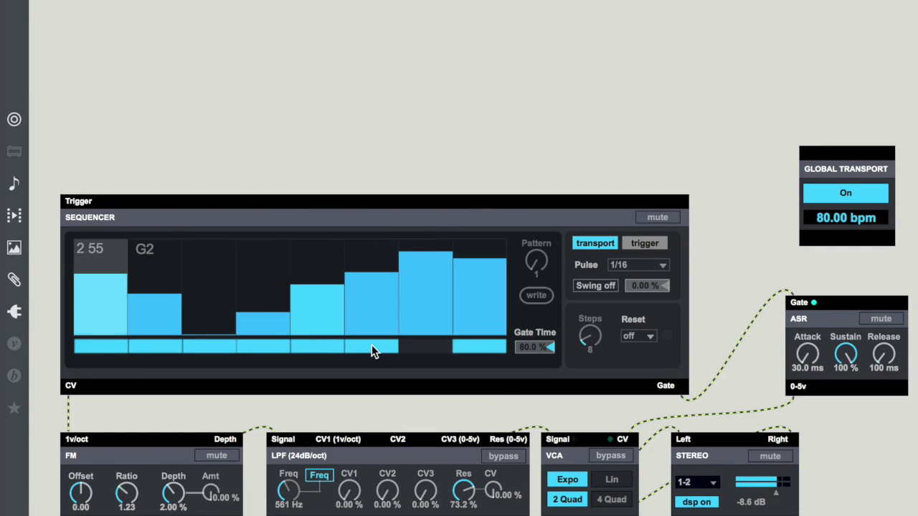
click(437, 347)
mouse_move(114, 312)
mouse_down()
mouse_move(256, 252)
mouse_move(331, 247)
mouse_move(467, 324)
mouse_up()
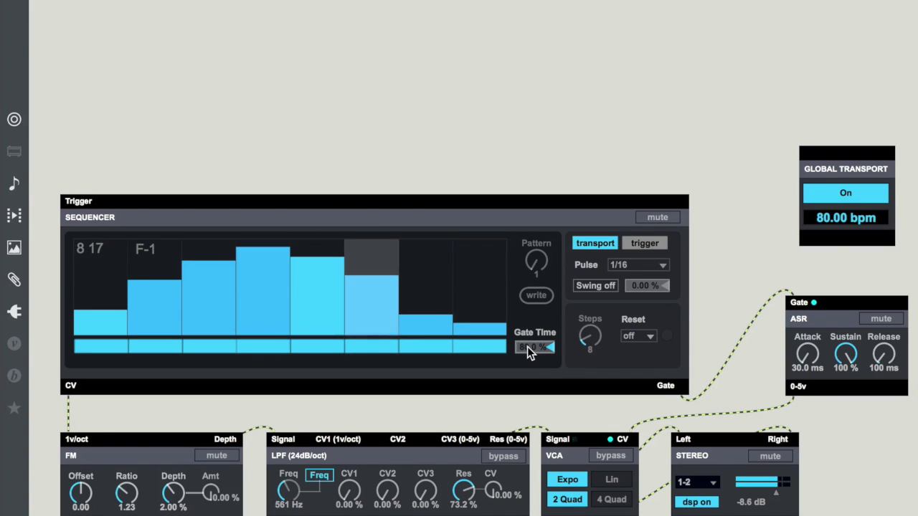
- Set Gate Time to 78.4 % and extend the Sequencer to 13 steps with their gates on
drag(531, 347, 530, 383)
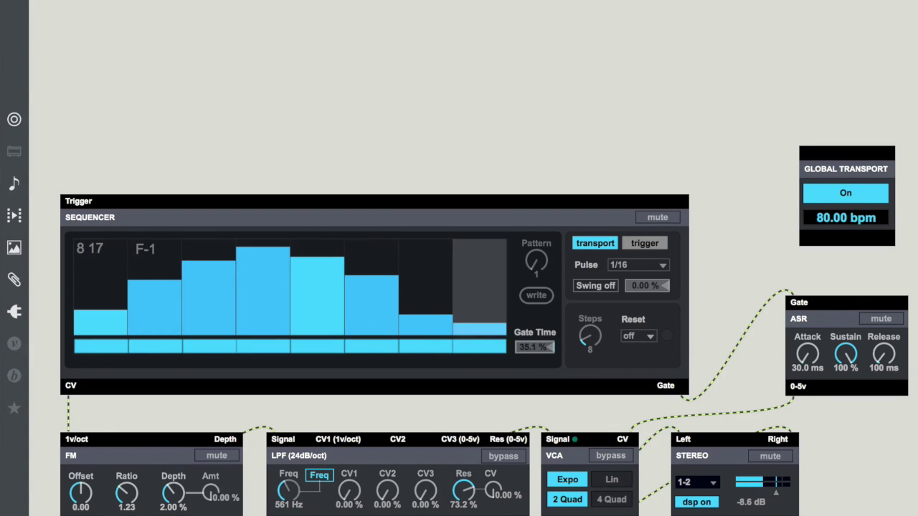
mouse_move(535, 347)
mouse_down()
mouse_move(535, 316)
mouse_move(527, 337)
mouse_up()
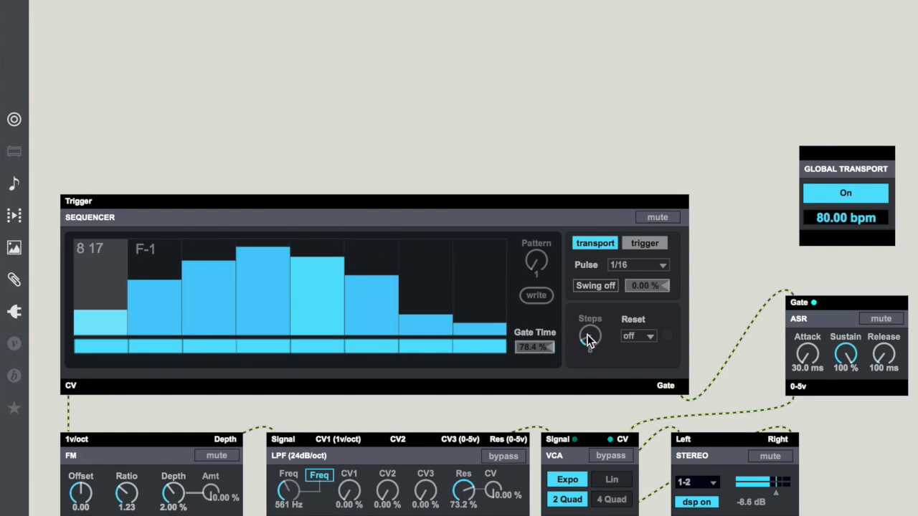
drag(589, 340, 588, 321)
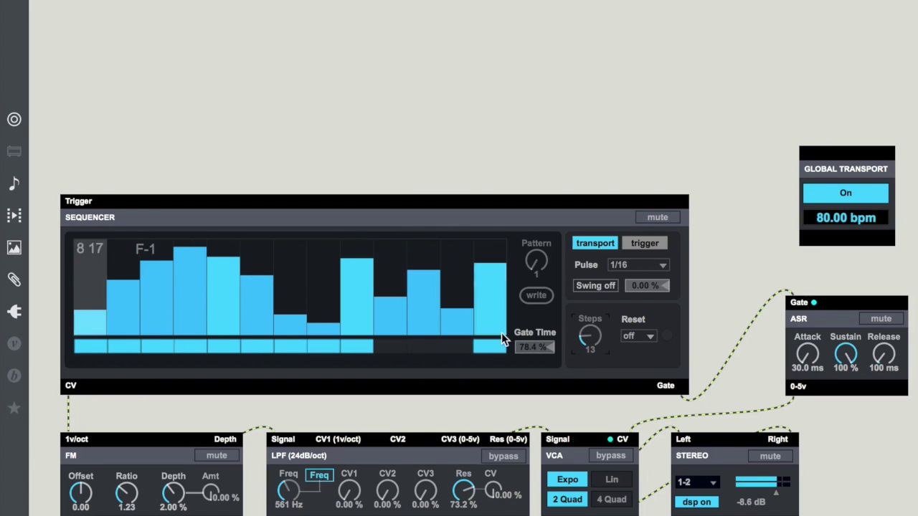
drag(389, 346, 454, 347)
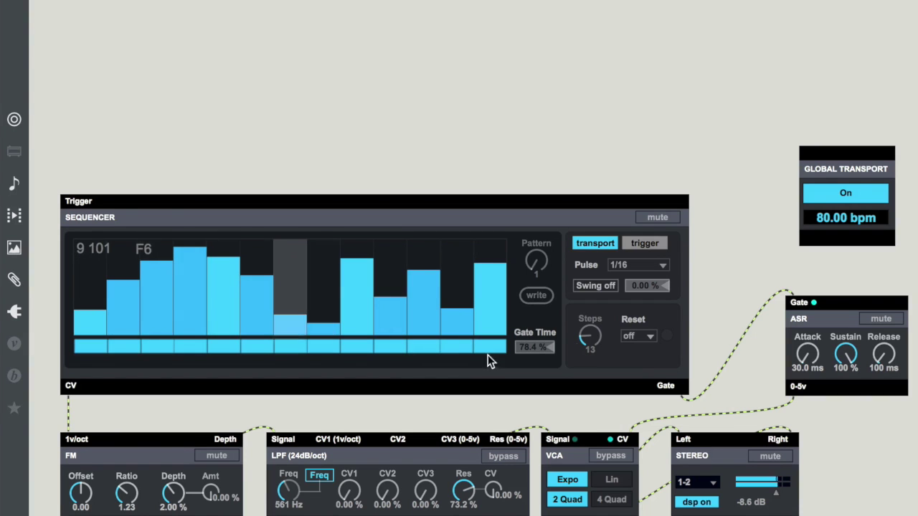
- Lower step 9 and raise step 12 for a dip-and-rise melody, then stop the Global Transport
click(354, 307)
click(459, 266)
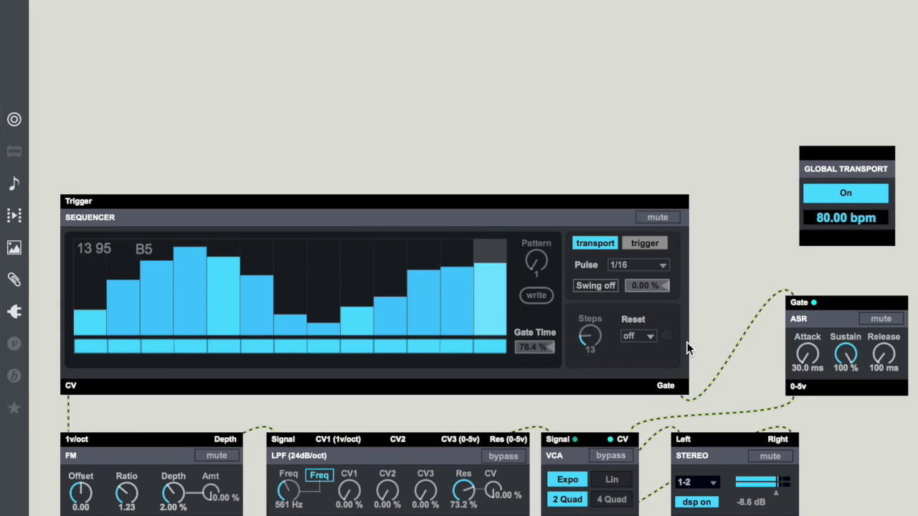
click(864, 193)
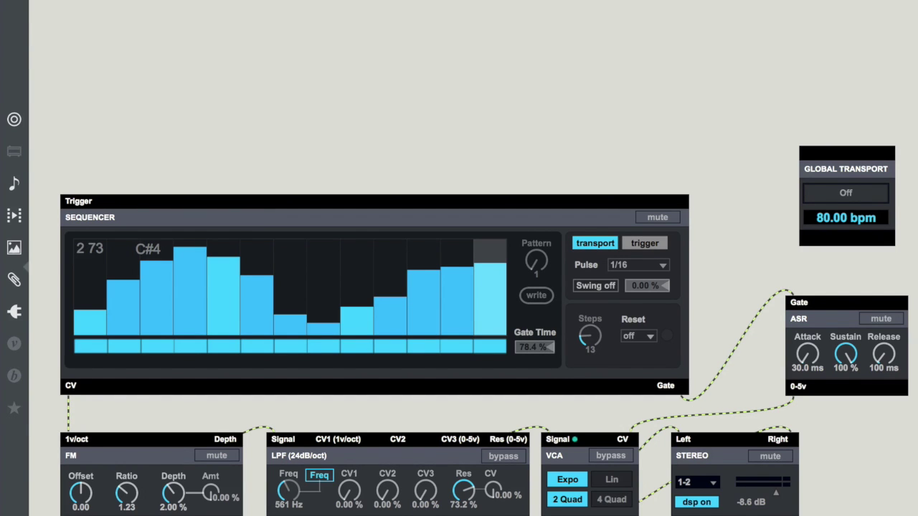
key(ctrl+e)
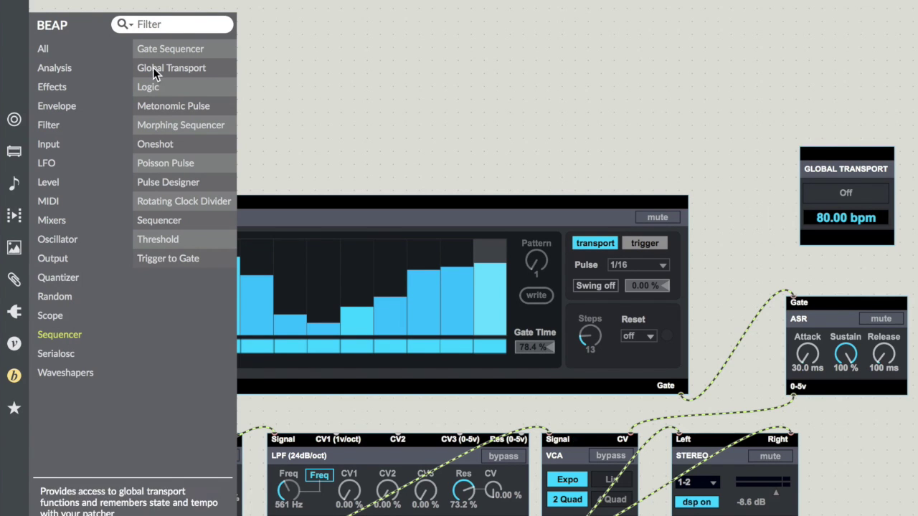
- Add a 16-step Gate Seq above the Sequencer and patch its Gate into the Sequencer's Trigger input
drag(160, 47, 90, 28)
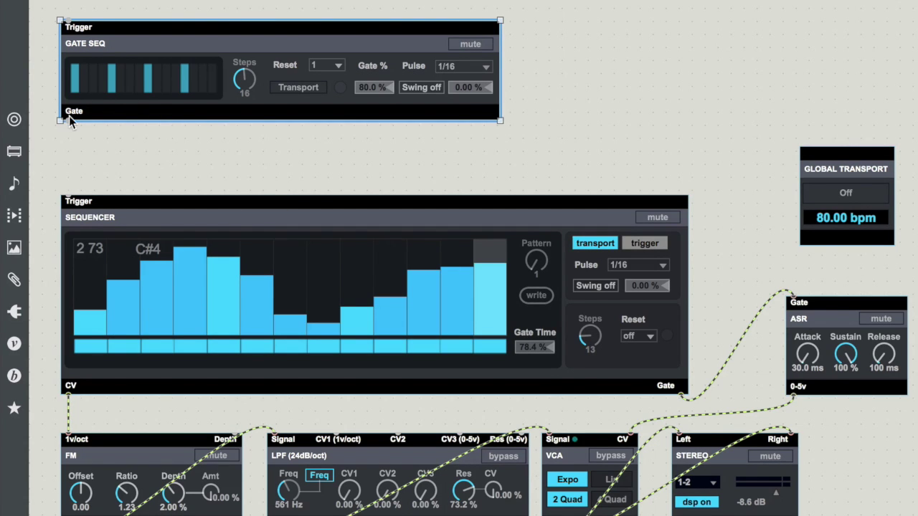
drag(69, 122, 76, 201)
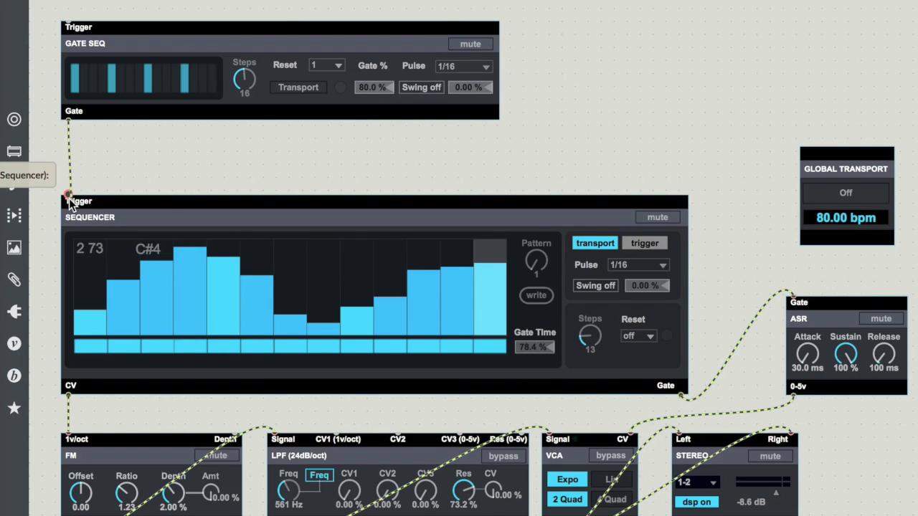
- Lock the patch and switch the Sequencer from transport to trigger mode
click(69, 200)
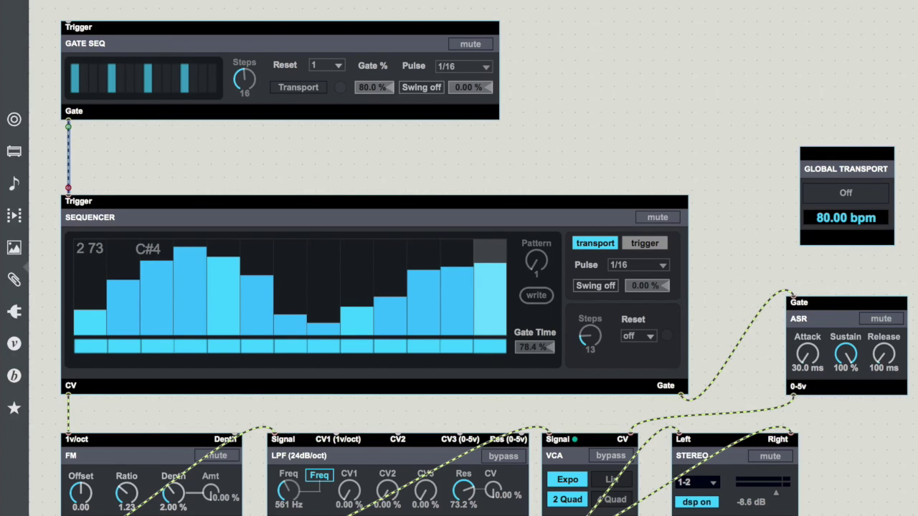
key(ctrl+e)
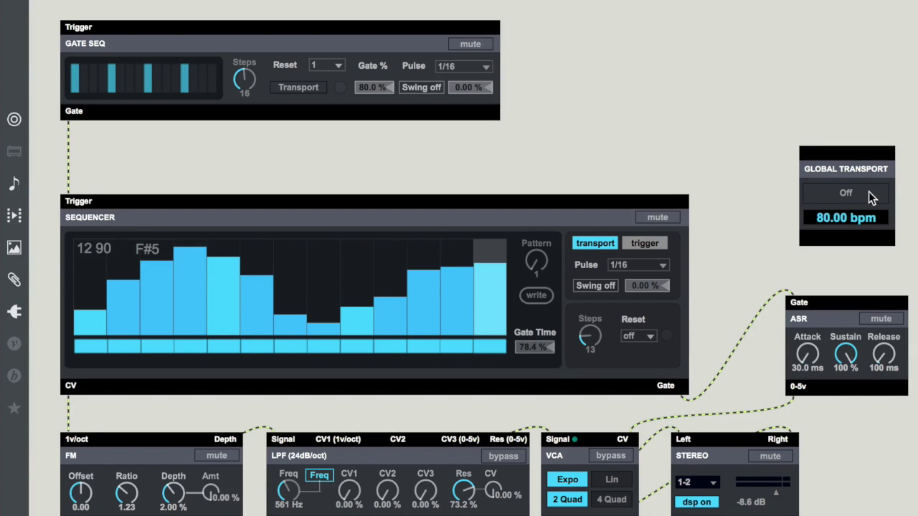
click(656, 244)
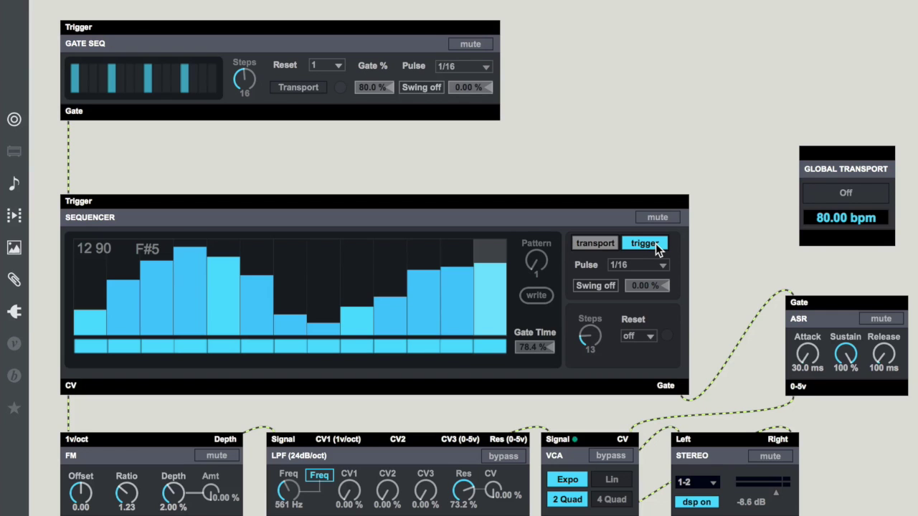
- Switch the Global Transport back on at 80.00 bpm
click(840, 192)
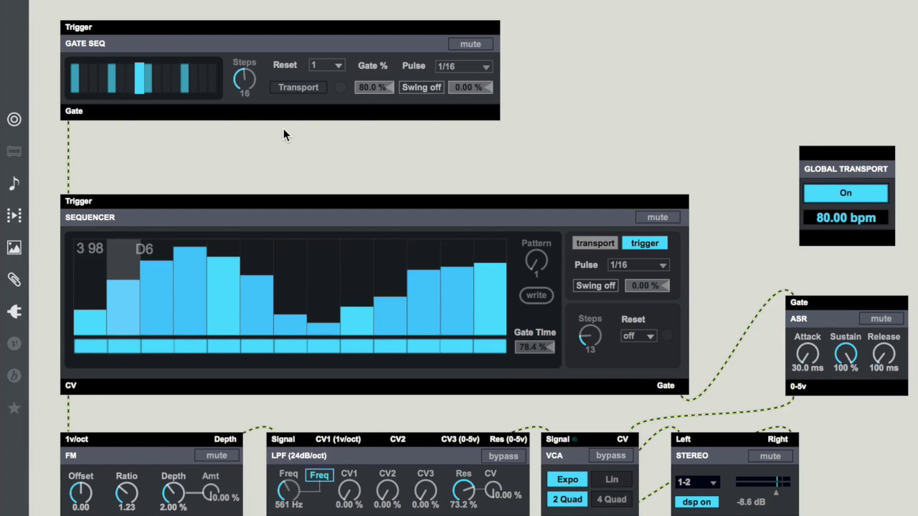
- Enable Gate Seq steps 2, 6, 8, 10, 14, 16, disable step 5, and set tempo to 117.40 bpm
click(84, 82)
click(120, 85)
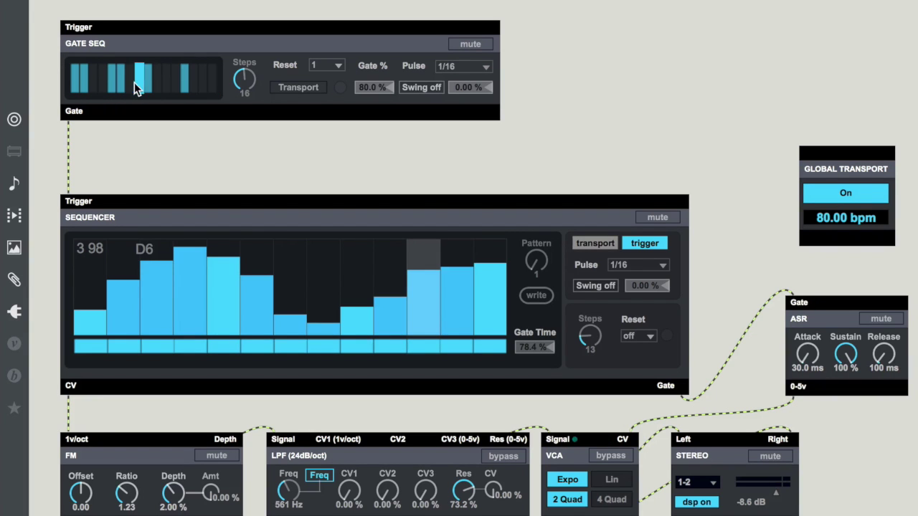
click(158, 80)
click(197, 80)
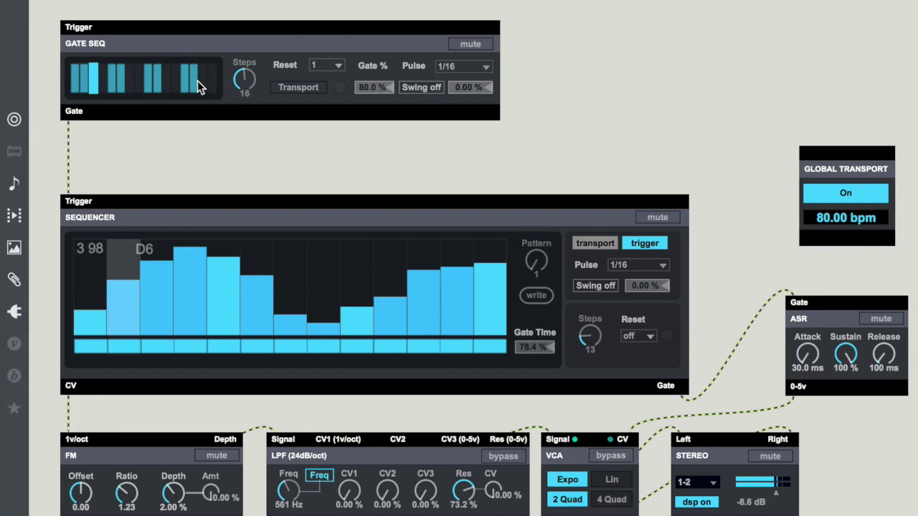
click(215, 81)
click(140, 82)
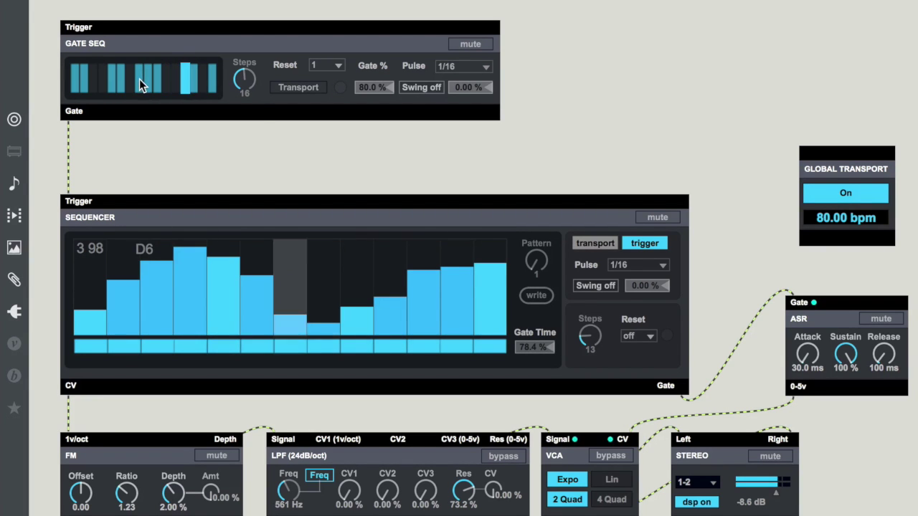
click(113, 84)
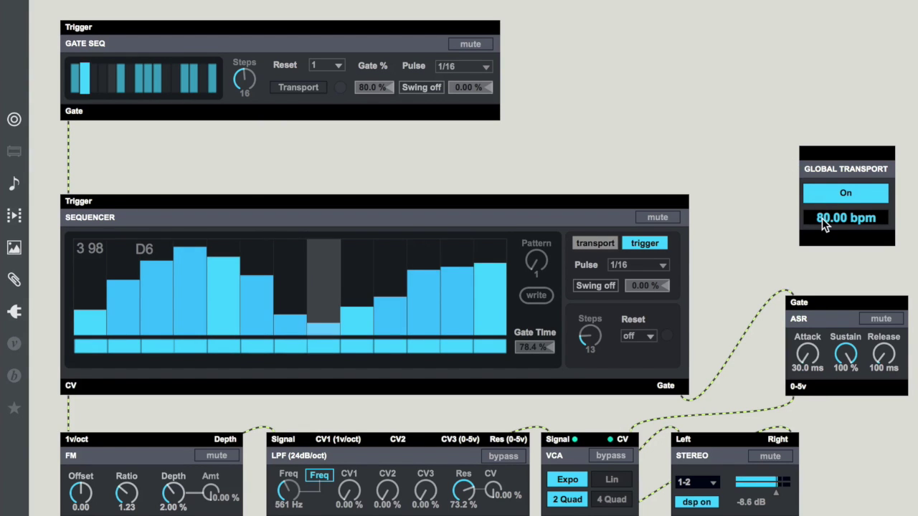
mouse_move(822, 218)
mouse_down()
mouse_move(822, 188)
mouse_move(822, 220)
mouse_up()
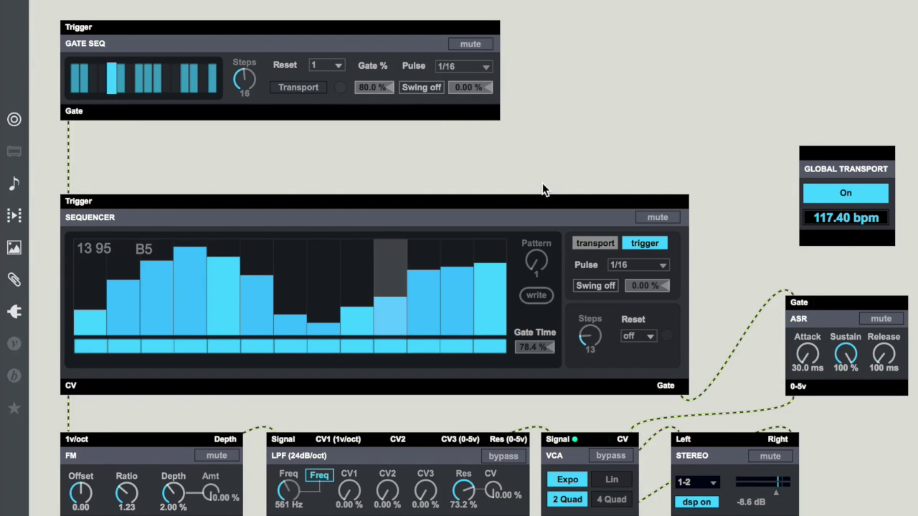
- Fill the empty gate steps, cut the pitch Sequencer to 9 steps silencing 2, 5, 8, then stop the transport
drag(76, 81, 167, 87)
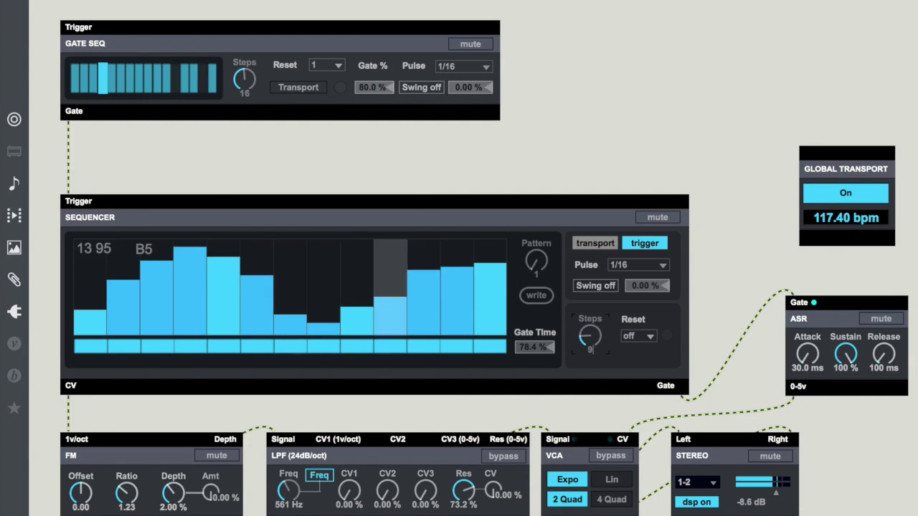
drag(584, 343, 585, 355)
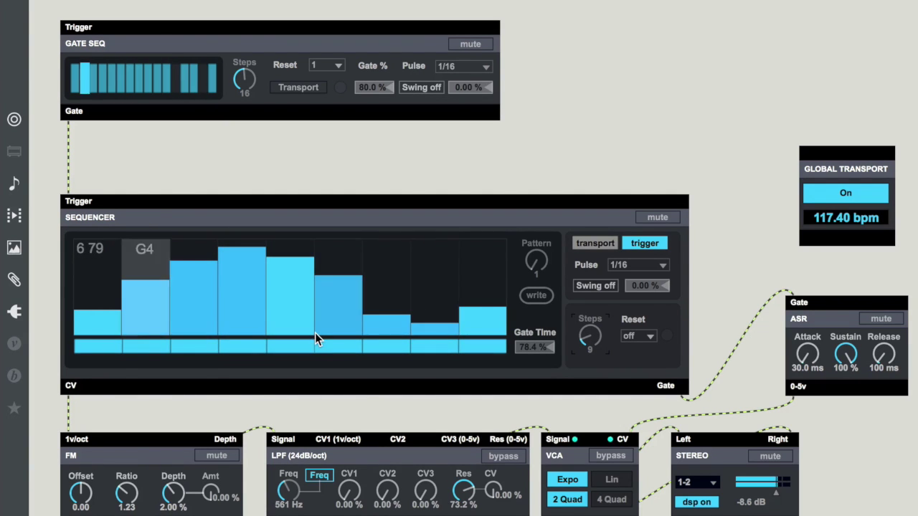
click(152, 344)
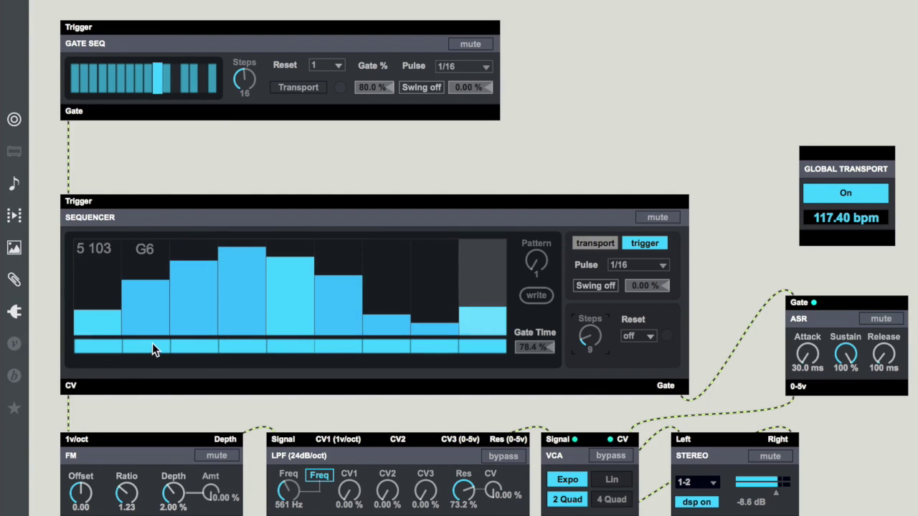
click(292, 347)
click(443, 348)
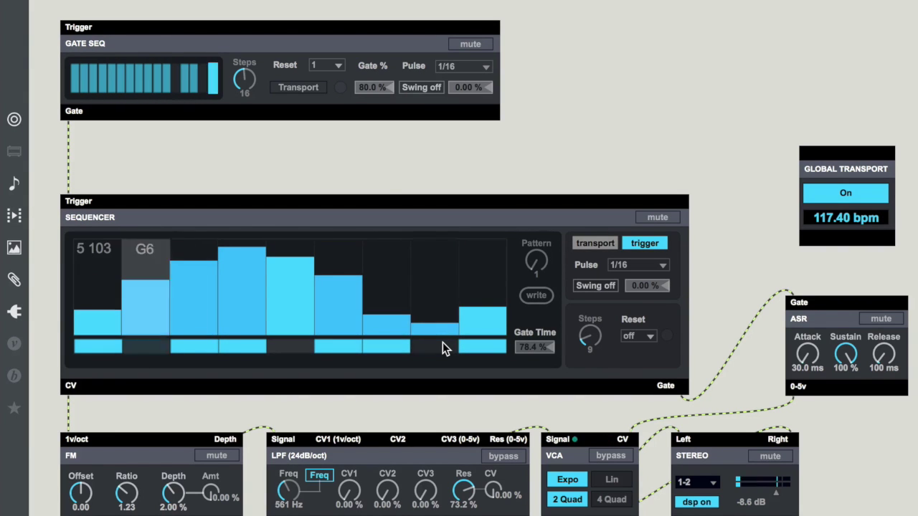
click(866, 193)
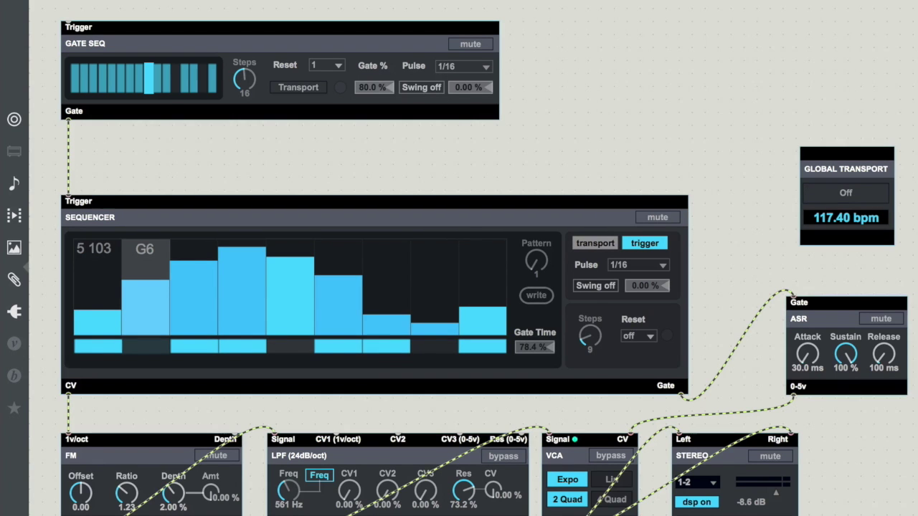
click(14, 376)
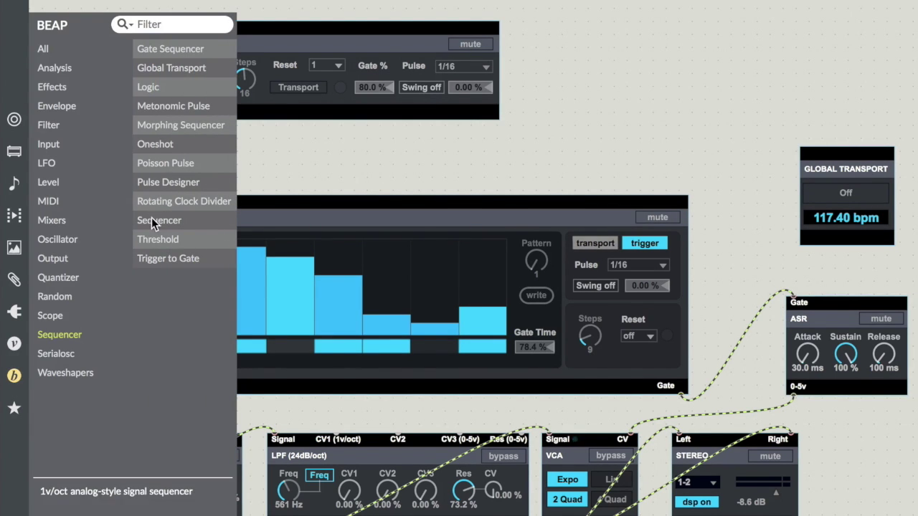
- Add a second Sequencer left of the filter and cable its CV outlet to LPF CV1
drag(153, 221, 226, 144)
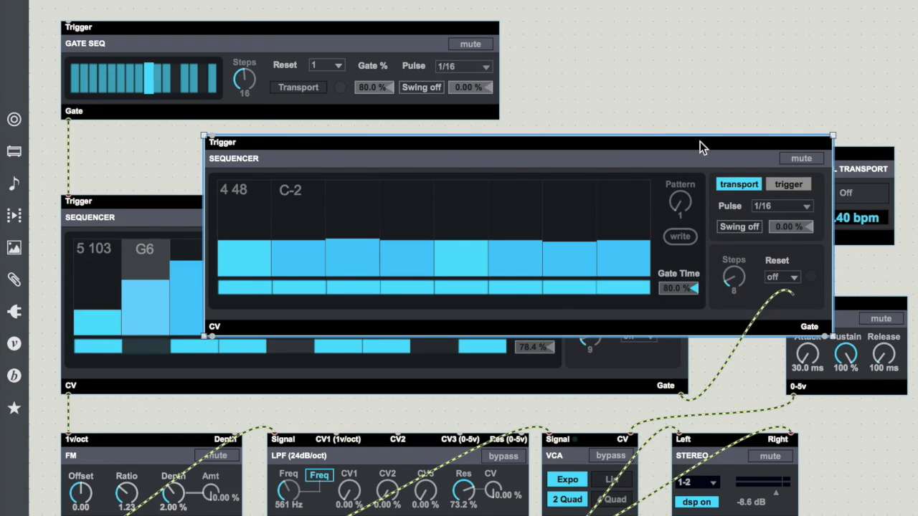
drag(700, 141, 580, 137)
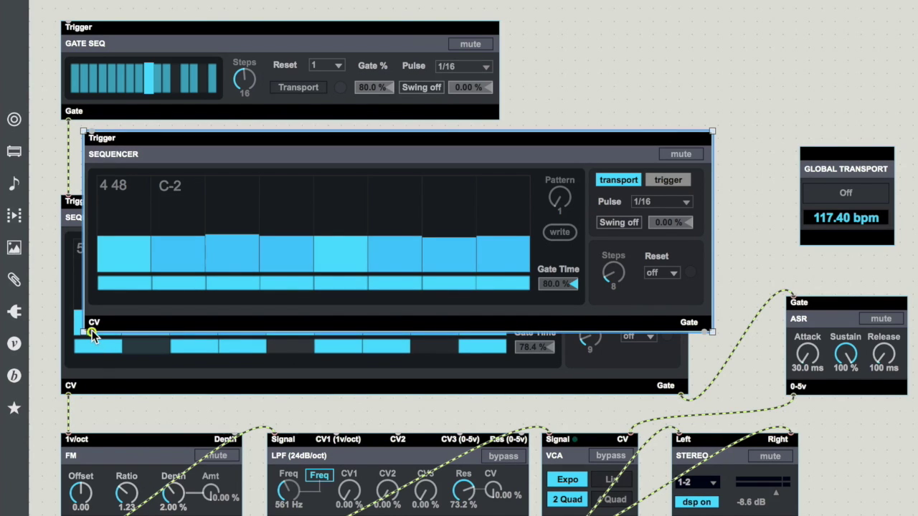
drag(93, 333, 341, 439)
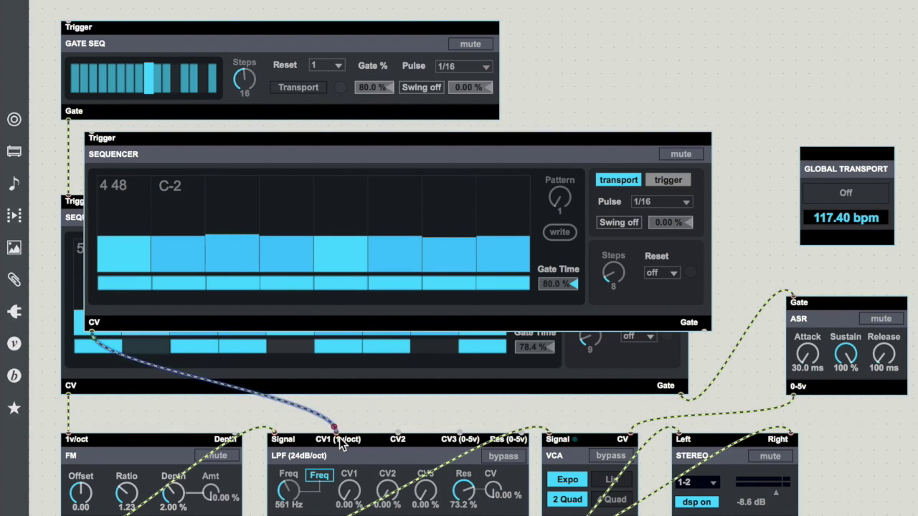
- Lock the patcher and draw new step values into the second Sequencer
click(376, 419)
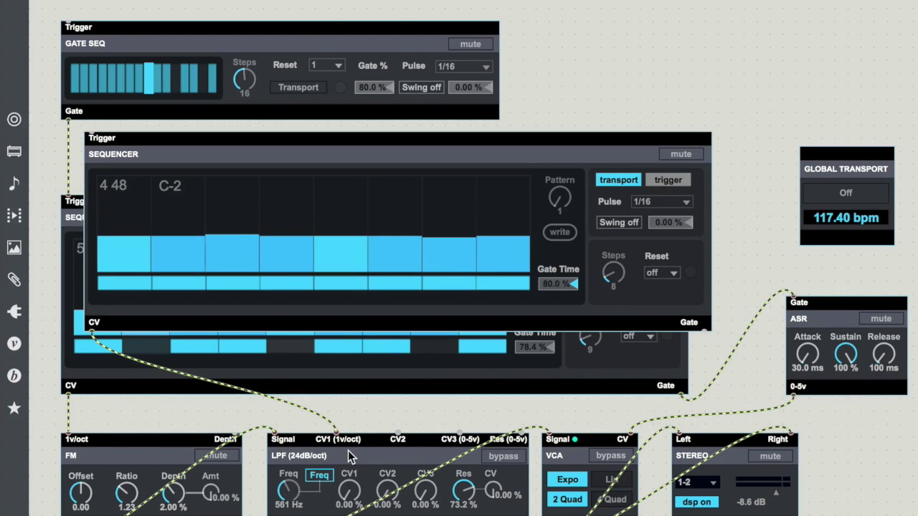
key(super+e)
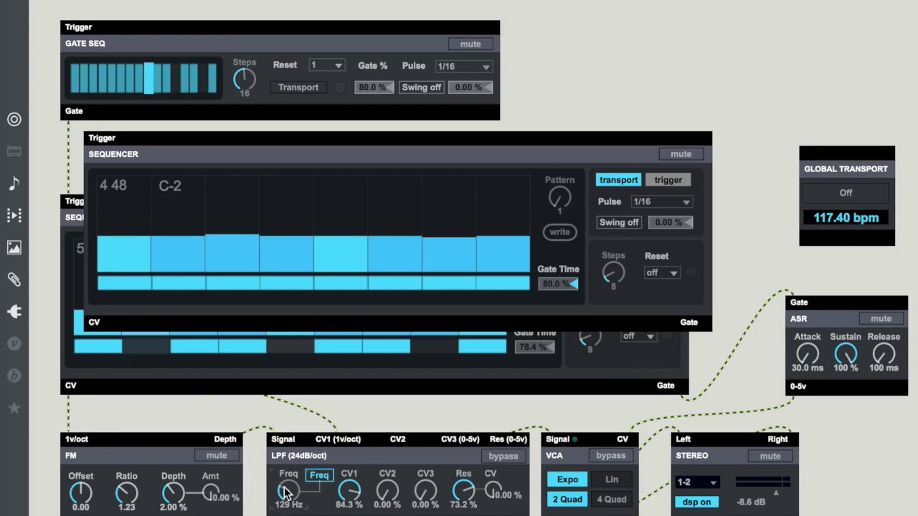
mouse_move(120, 251)
mouse_down()
mouse_move(169, 181)
mouse_move(247, 265)
mouse_move(318, 187)
mouse_move(414, 263)
mouse_move(471, 193)
mouse_move(527, 237)
mouse_up()
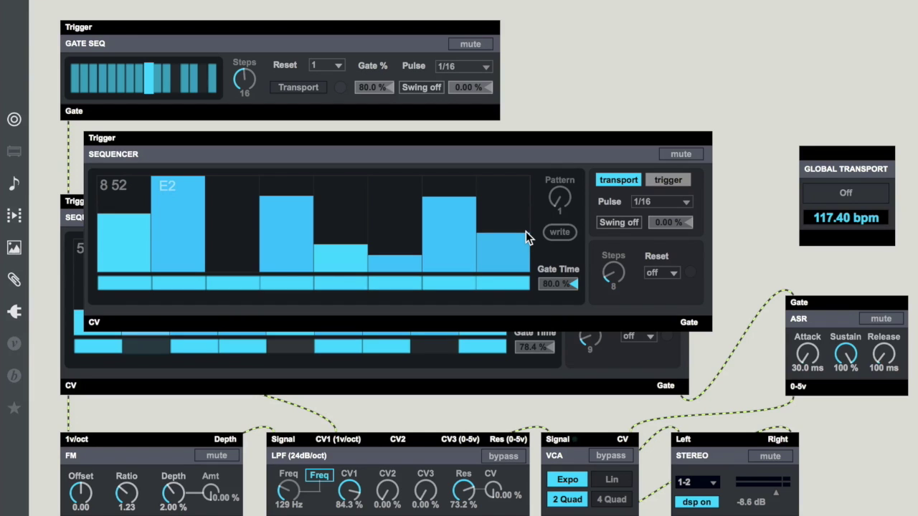
- Start the transport, lengthen the second Sequencer to 11 steps and redraw the cutoff pattern across steps 3-11
click(845, 190)
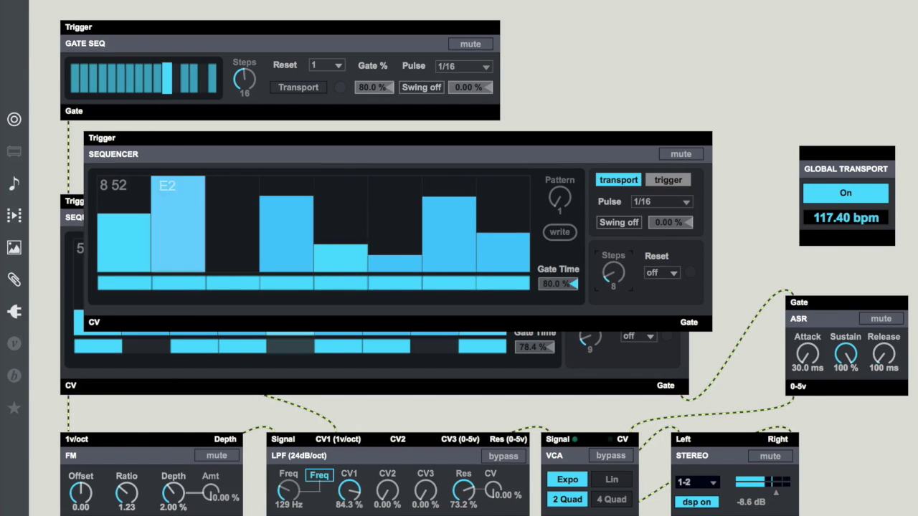
drag(619, 285, 618, 276)
mouse_move(180, 233)
mouse_down()
mouse_move(334, 243)
mouse_move(553, 213)
mouse_move(479, 252)
mouse_move(481, 272)
mouse_up()
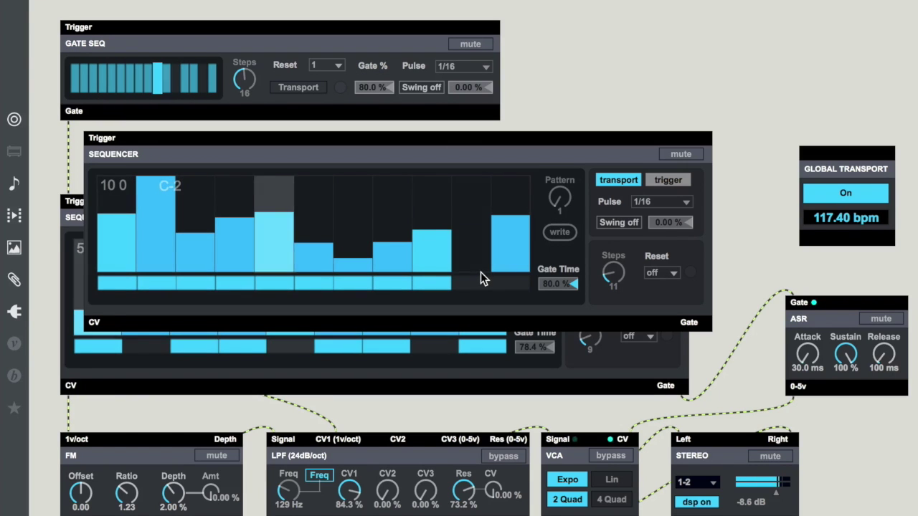
- Turn on the gates for steps 10 and 11, then stop the Global Transport
click(482, 283)
click(513, 282)
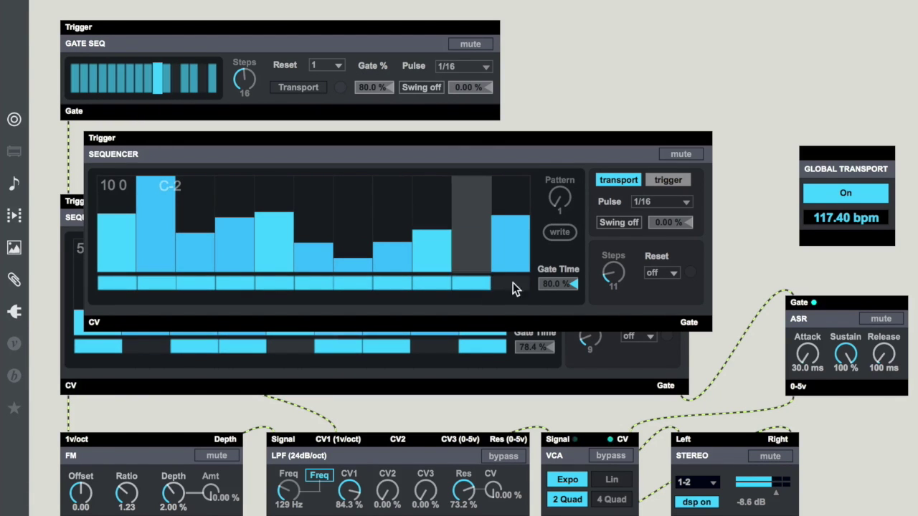
click(842, 198)
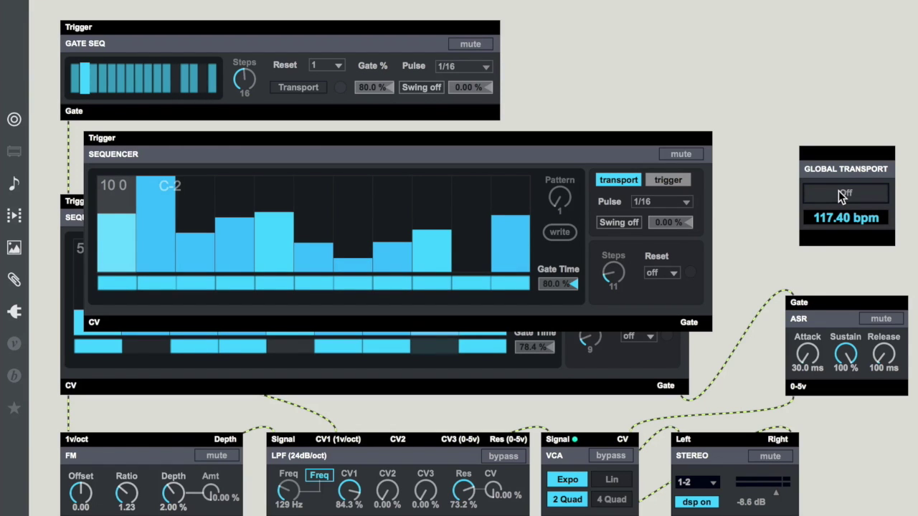